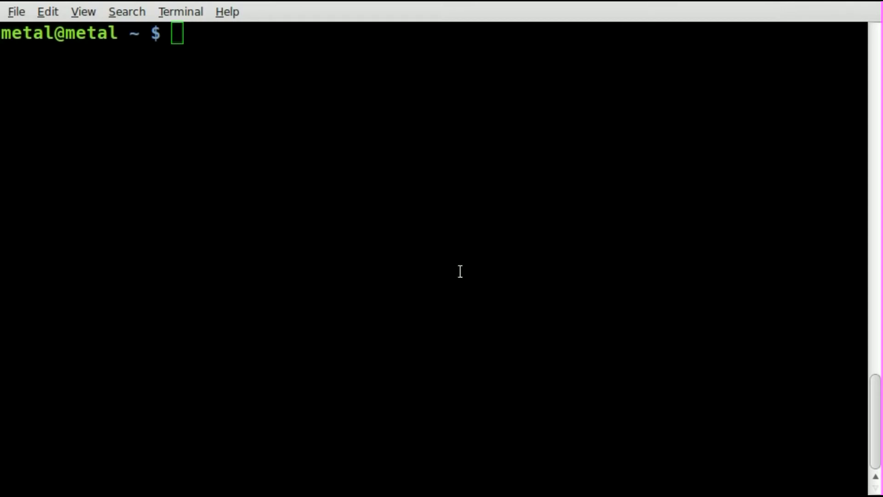
# Step: Focus the MATE Terminal window at its empty shell prompt
pyautogui.click(460, 271)
pyautogui.write('tput cols')
# Step: Run tput cols, then narrow the window to 77 columns and rerun it, highlighting 77
pyautogui.press('Return')
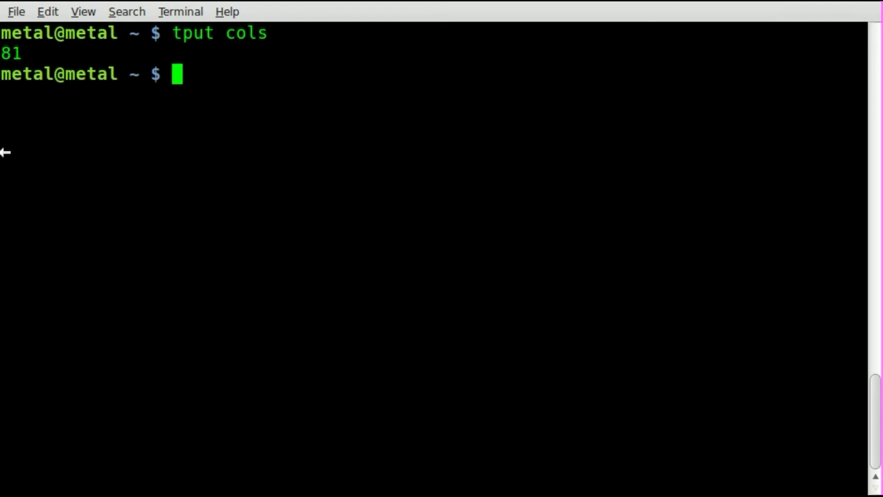
pyautogui.moveTo(4, 152); pyautogui.dragTo(41, 158)
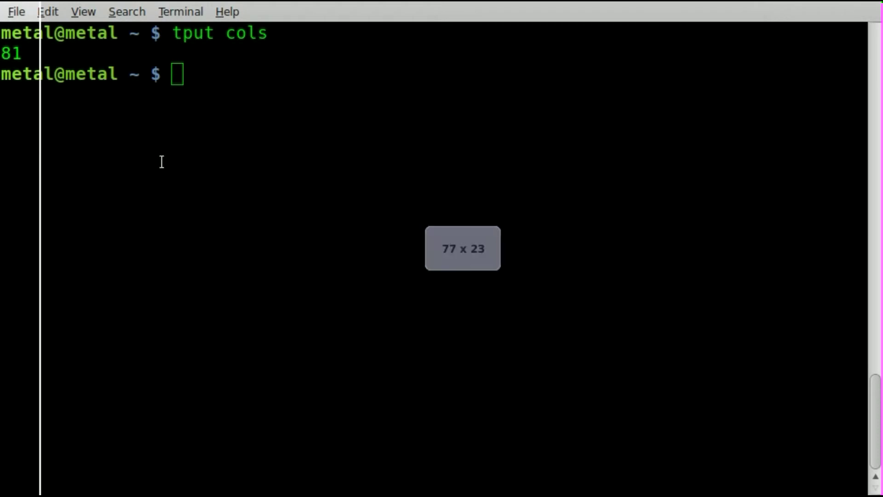
pyautogui.press('Up')
pyautogui.press('Return')
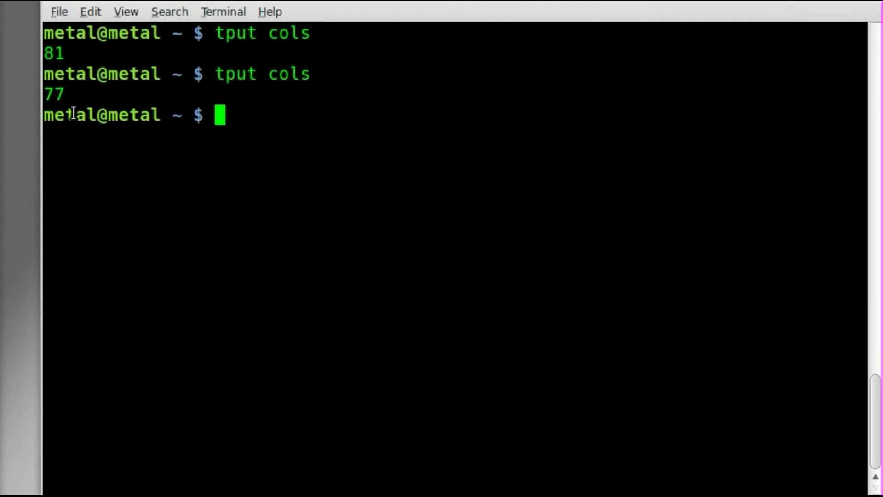
pyautogui.moveTo(62, 94); pyautogui.dragTo(42, 94)
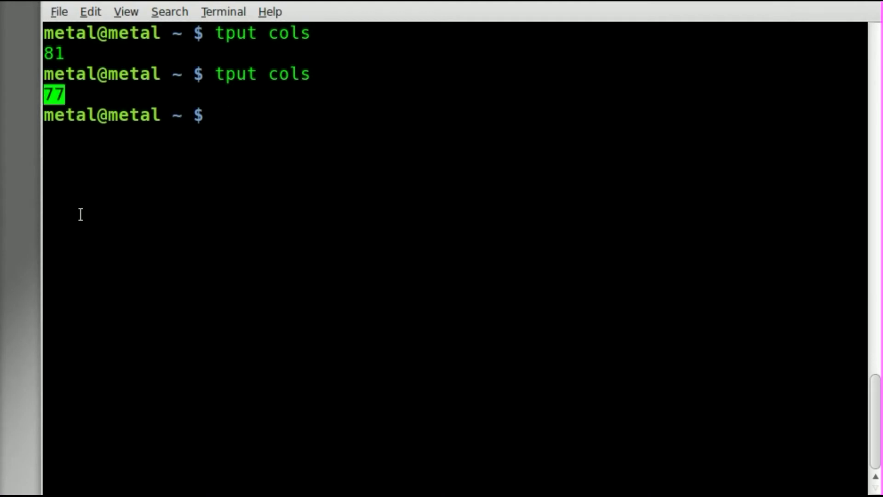
# Step: Widen the window back to 81 columns and rerun tput cols
pyautogui.moveTo(43, 247); pyautogui.dragTo(8, 252)
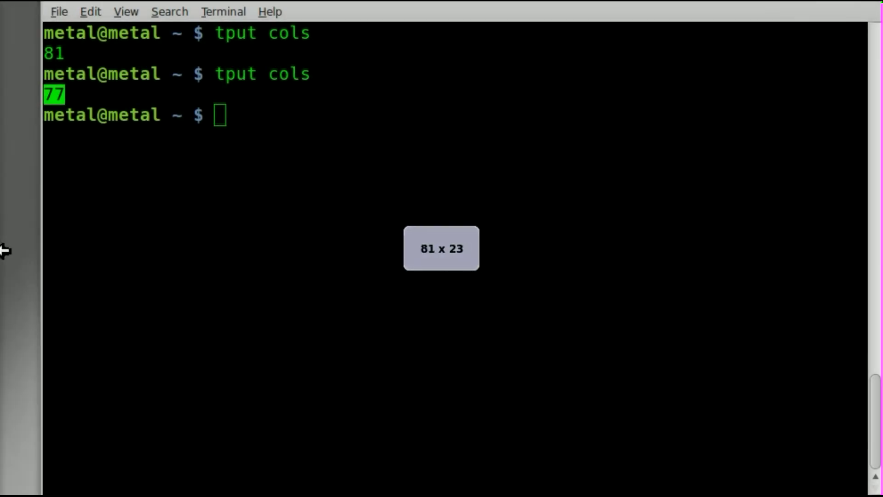
pyautogui.moveTo(8, 251); pyautogui.dragTo(2, 250)
pyautogui.press('Up')
pyautogui.press('Return')
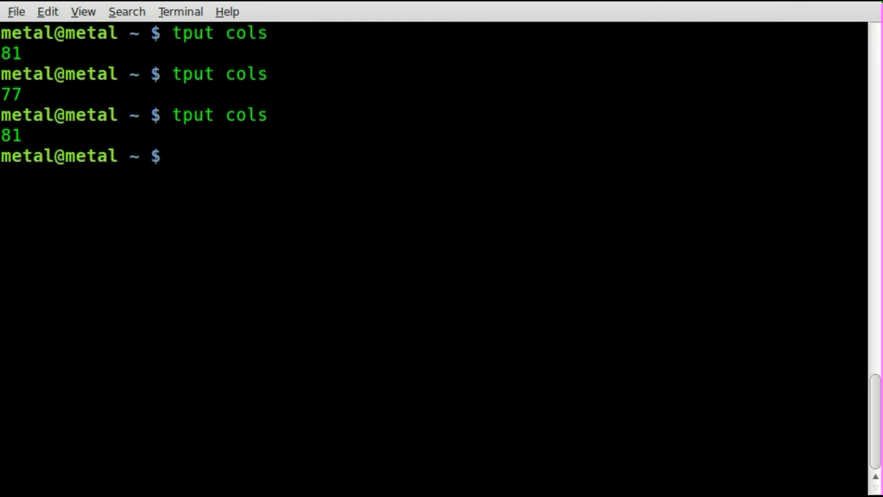
pyautogui.write('echo ')
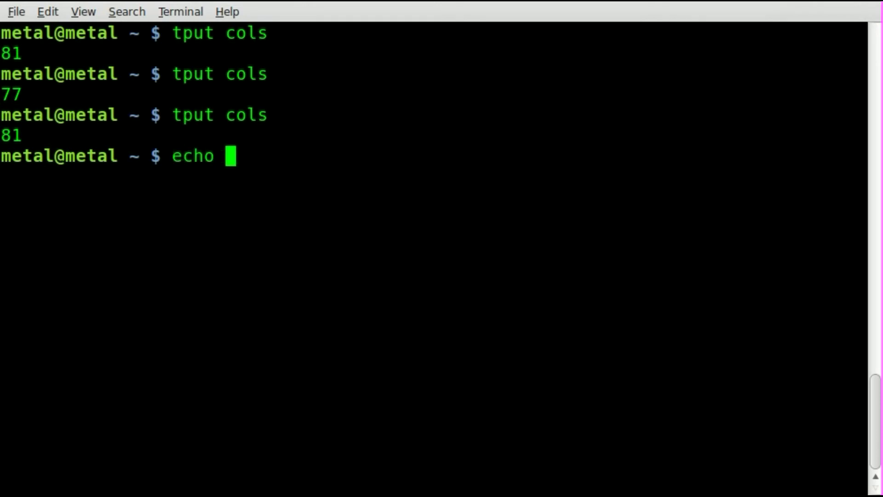
pyautogui.write('$')
pyautogui.write('COL')
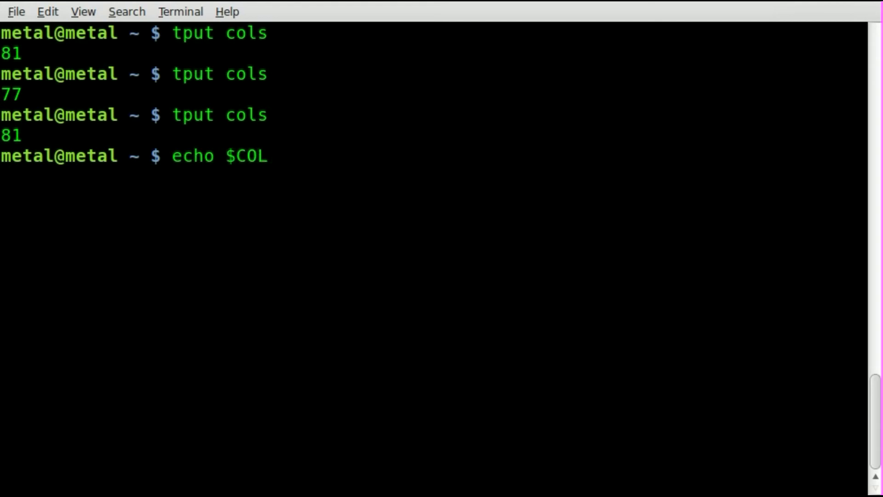
pyautogui.write('UMNS')
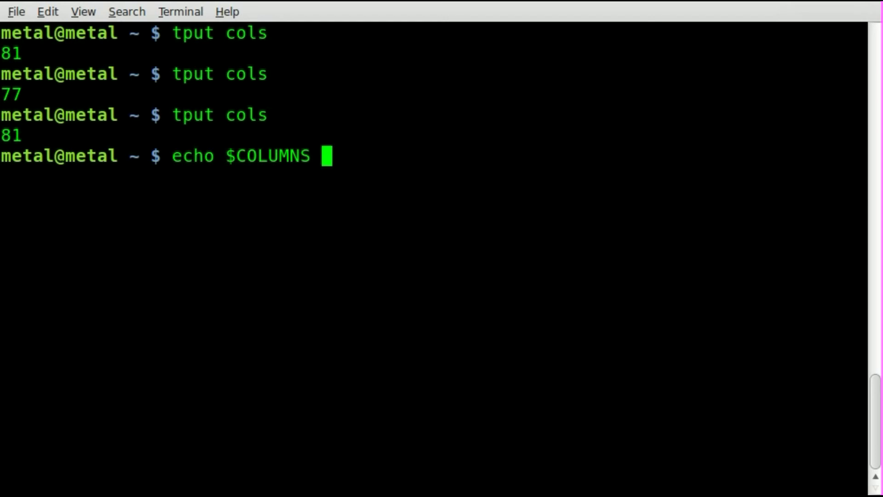
# Step: Run echo $COLUMNS, which prints a width of 81
pyautogui.press('Return')
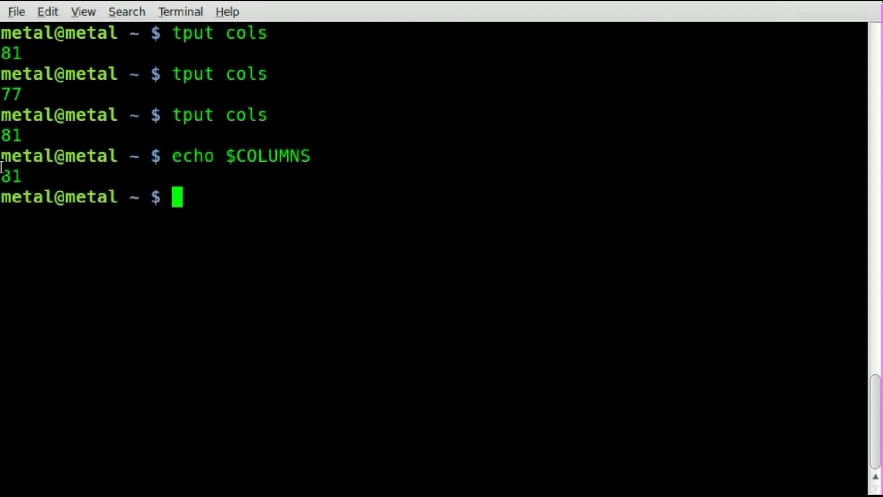
# Step: Narrow the window to 68 columns and rerun echo $COLUMNS, which prints 68
pyautogui.moveTo(2, 167); pyautogui.dragTo(134, 176)
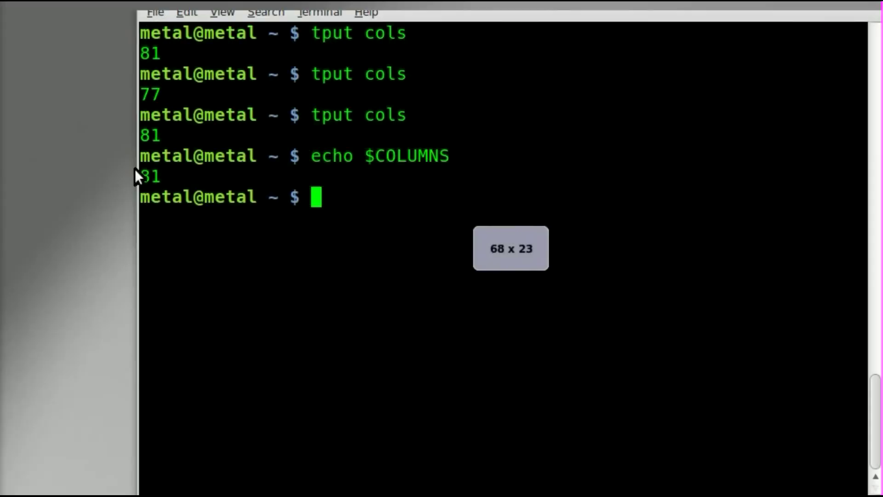
pyautogui.press('Up')
pyautogui.press('Return')
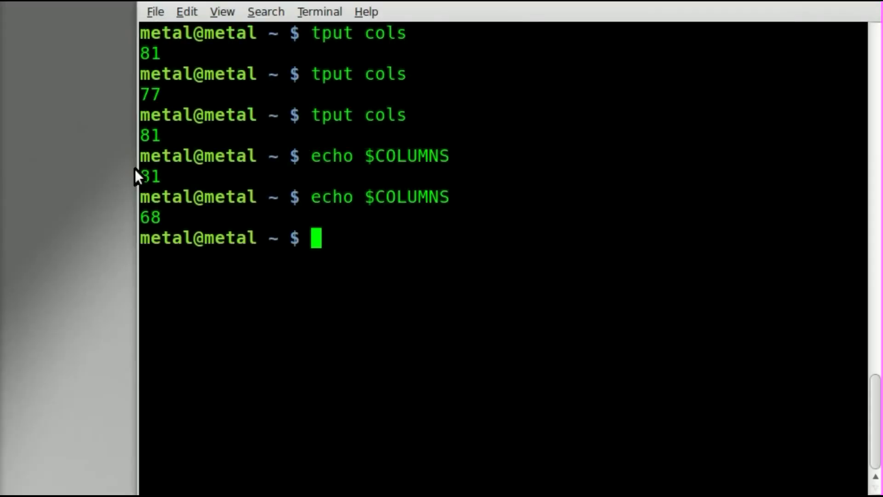